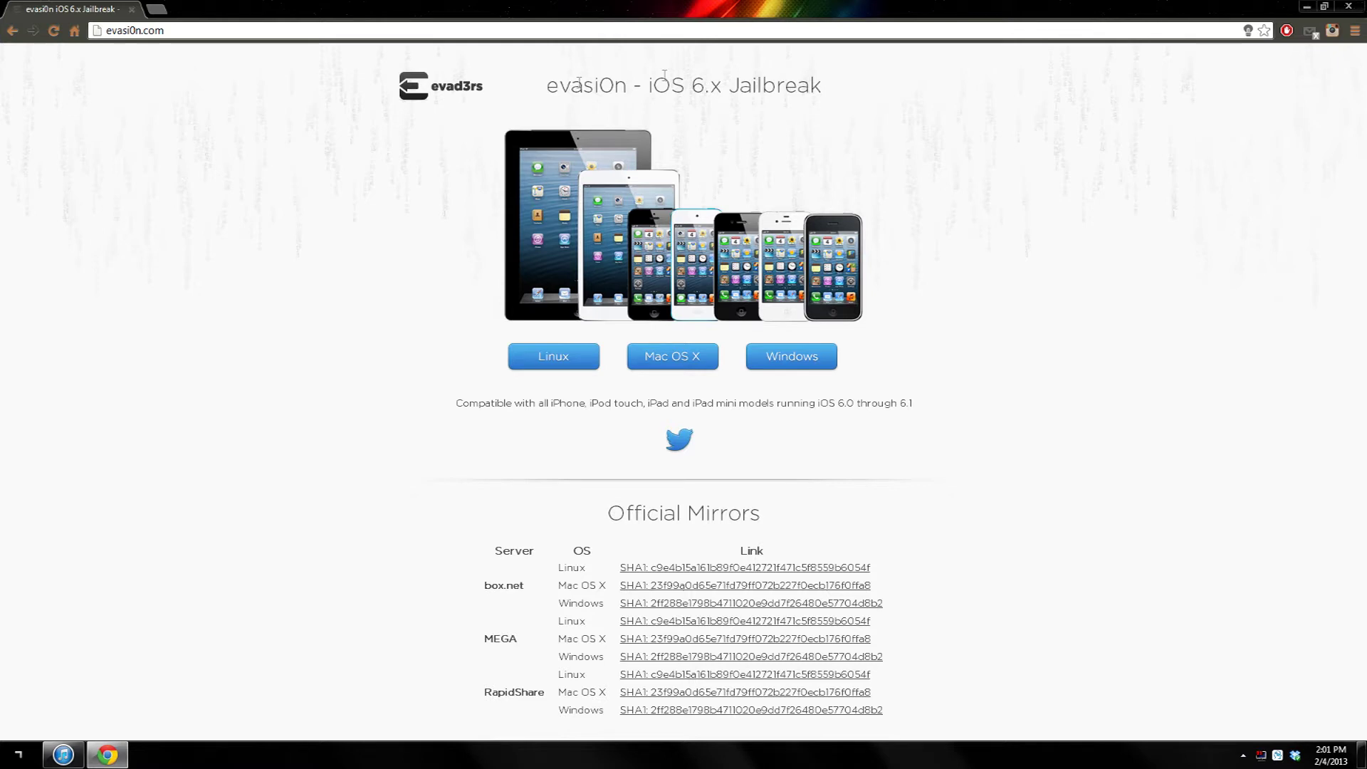
Step: Read the evasi0n page title and its '5 minutes of your time' requirement
triple_click(548, 87)
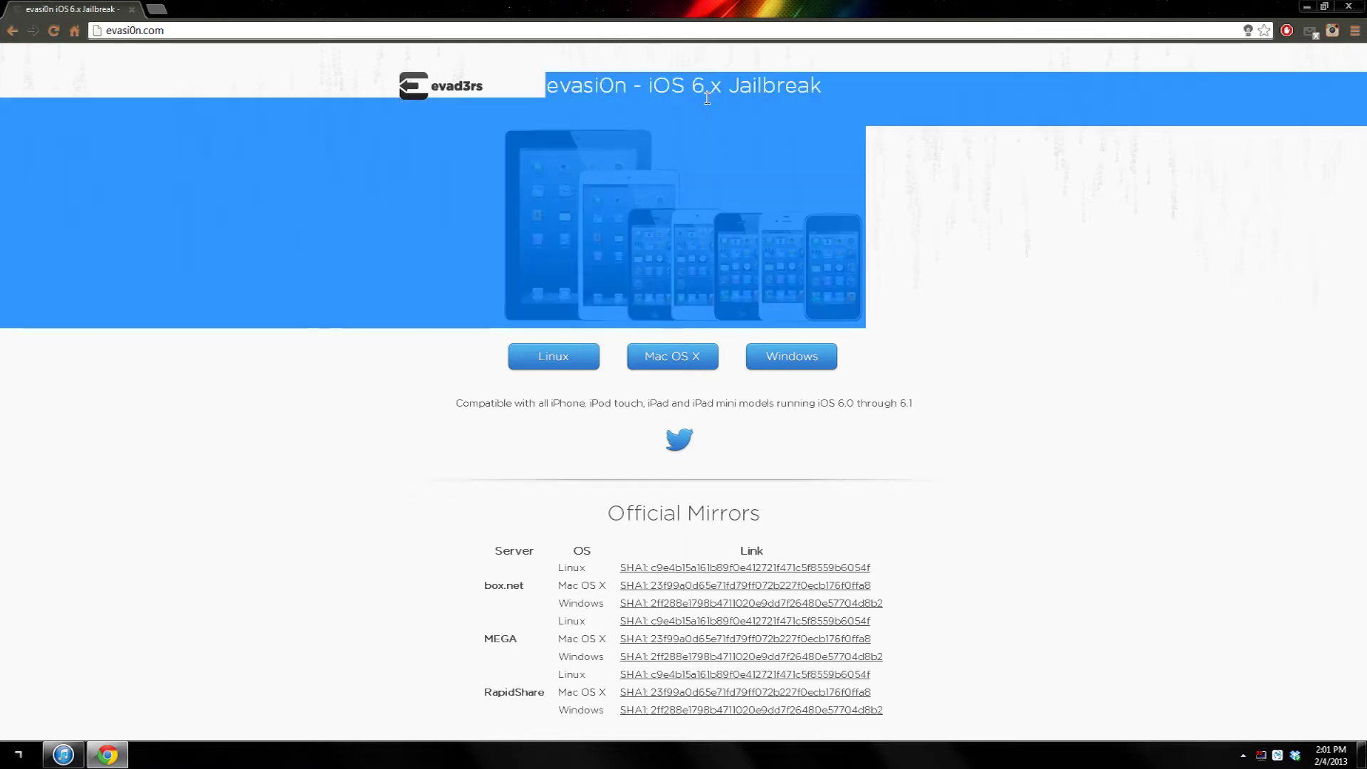
click(705, 82)
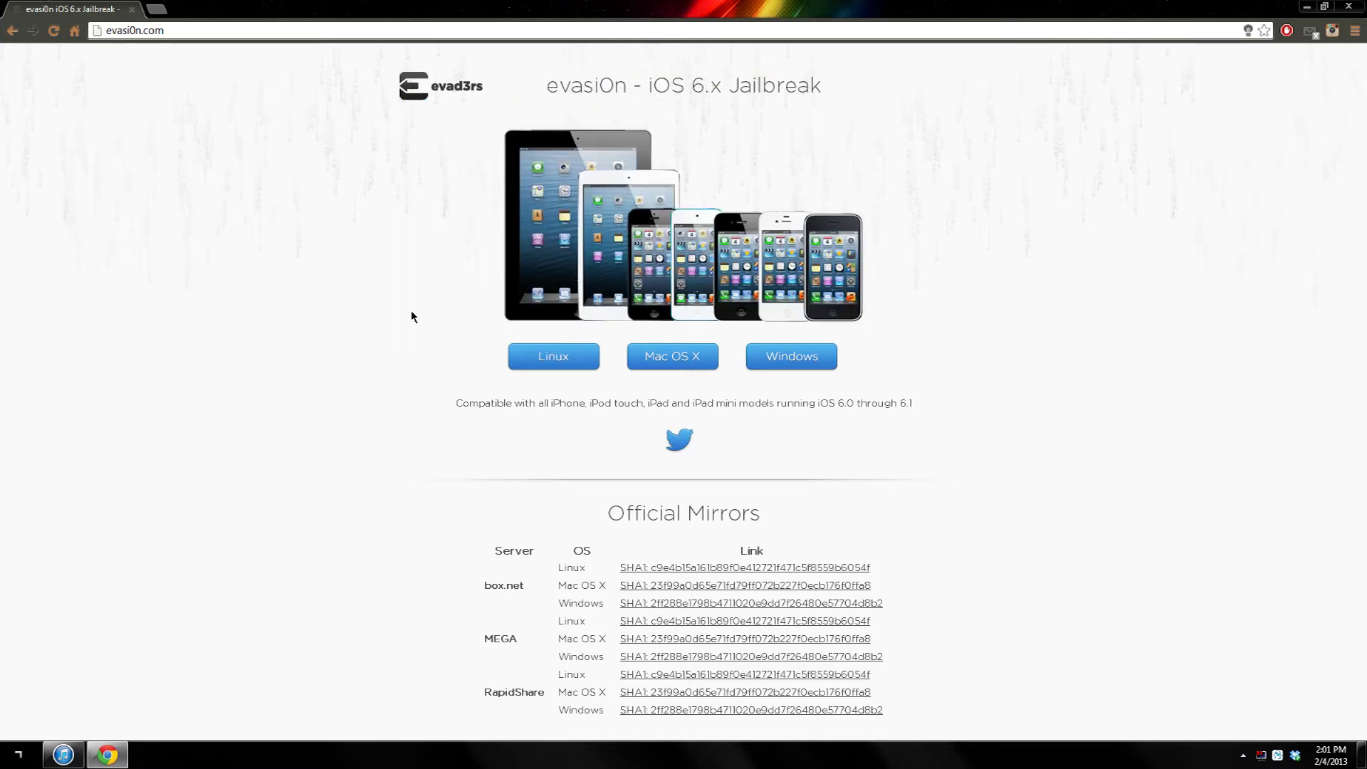
scroll(412, 313, down, 2)
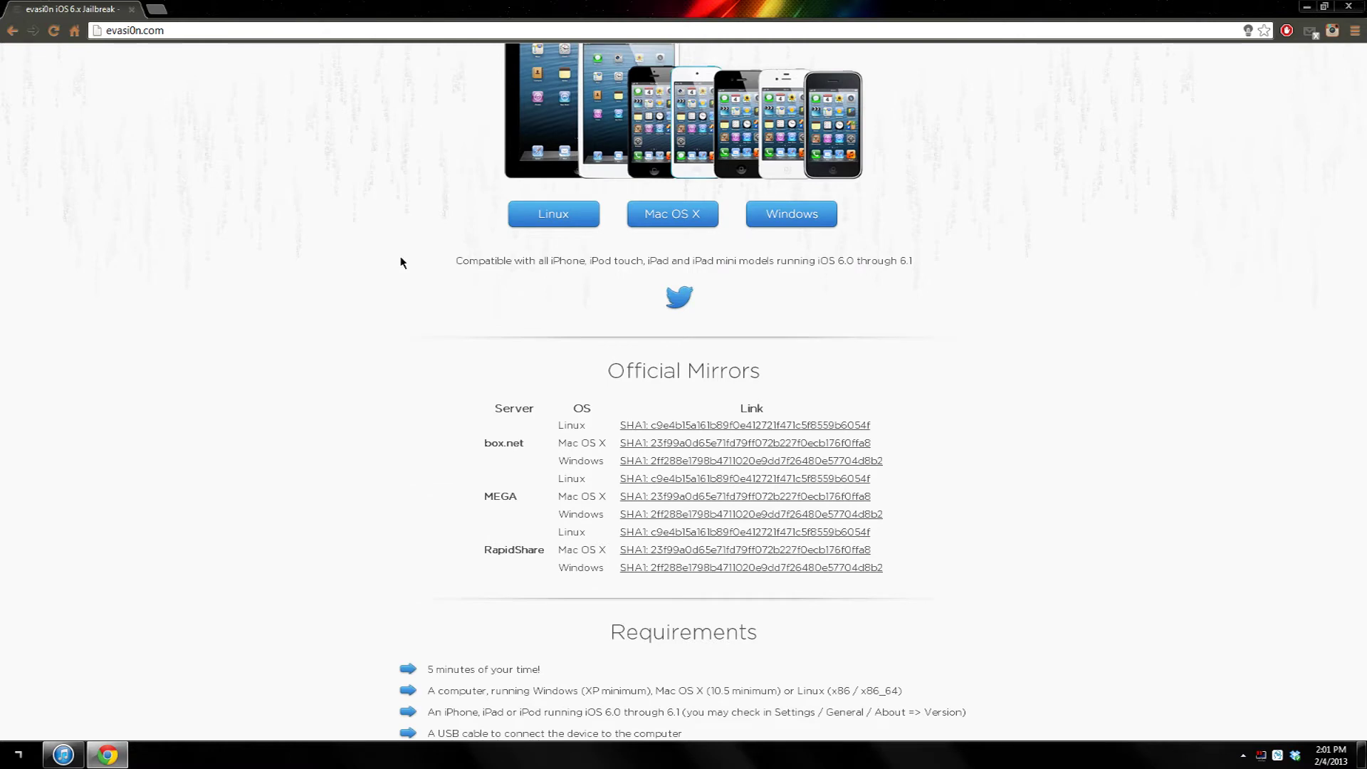
scroll(401, 262, up, 2)
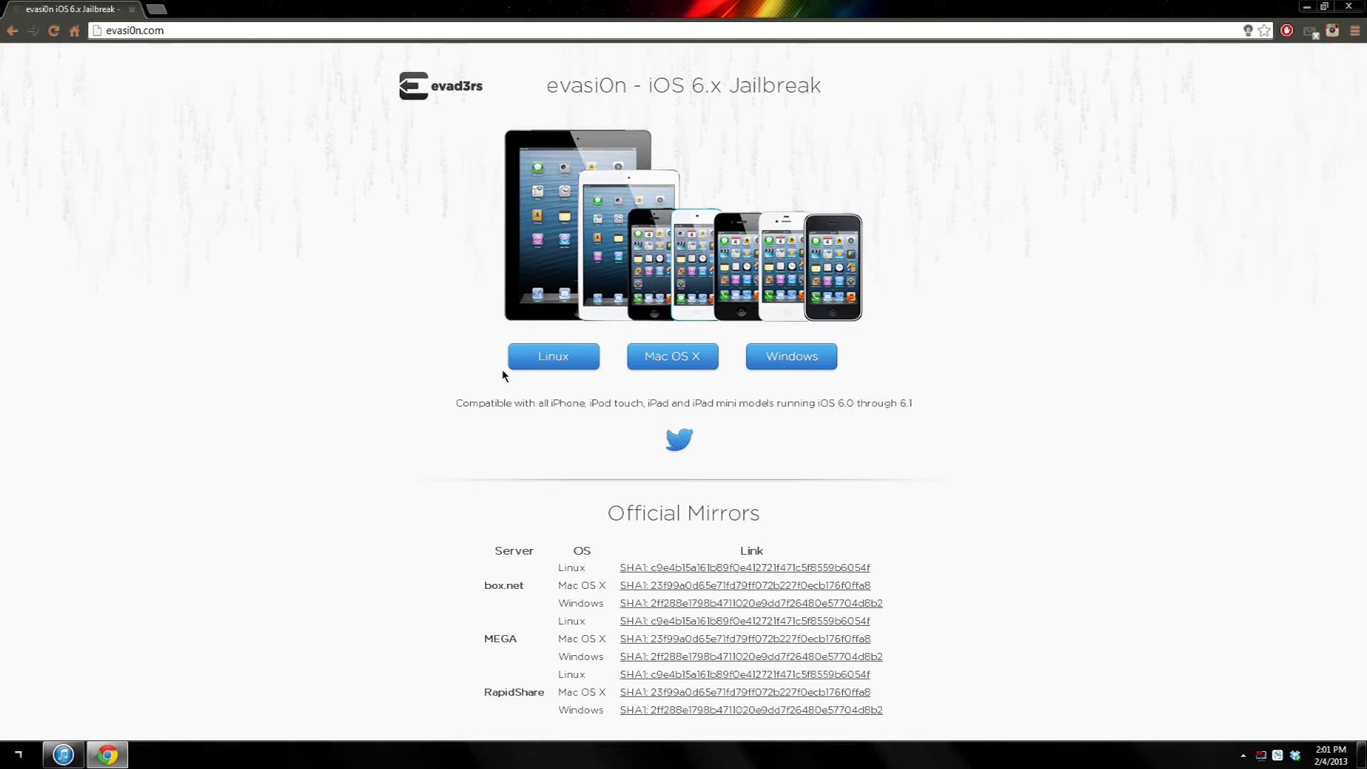
scroll(442, 404, down, 4)
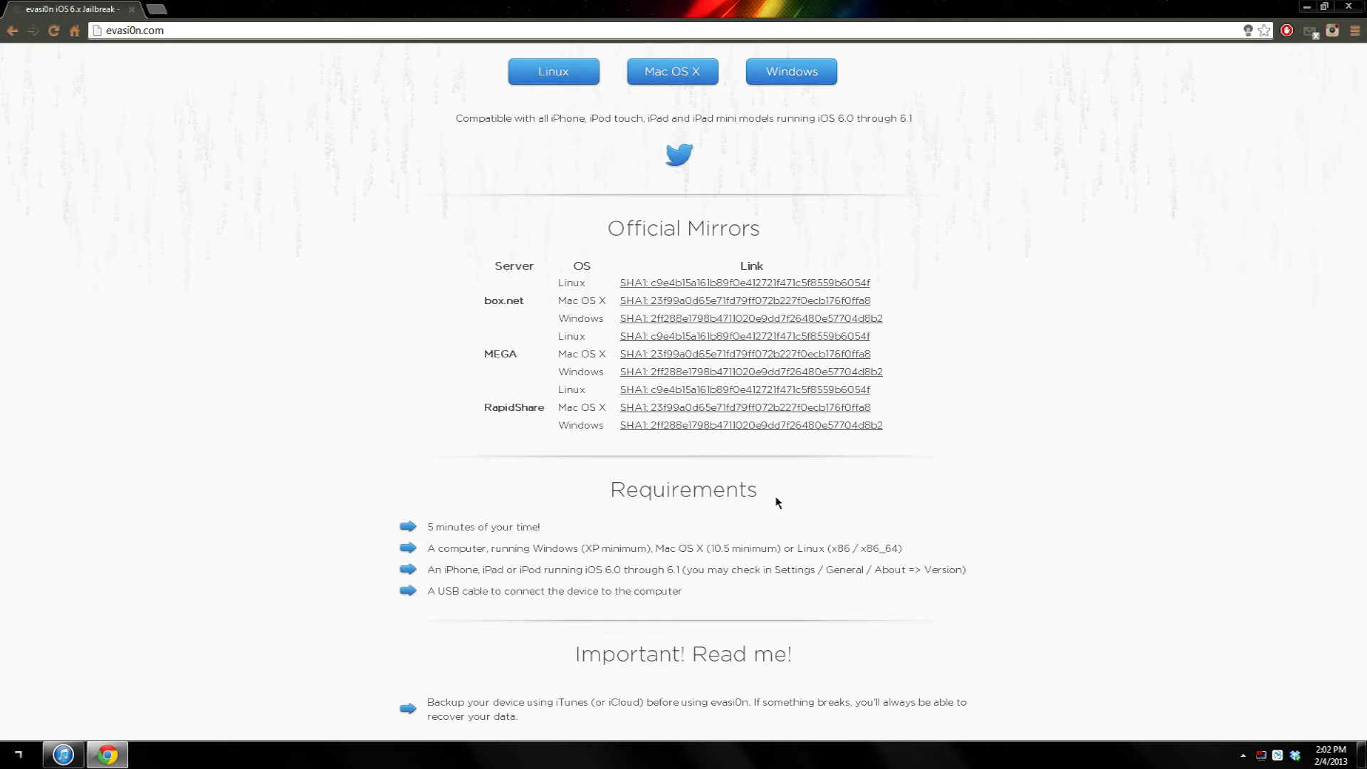
drag(428, 531, 573, 530)
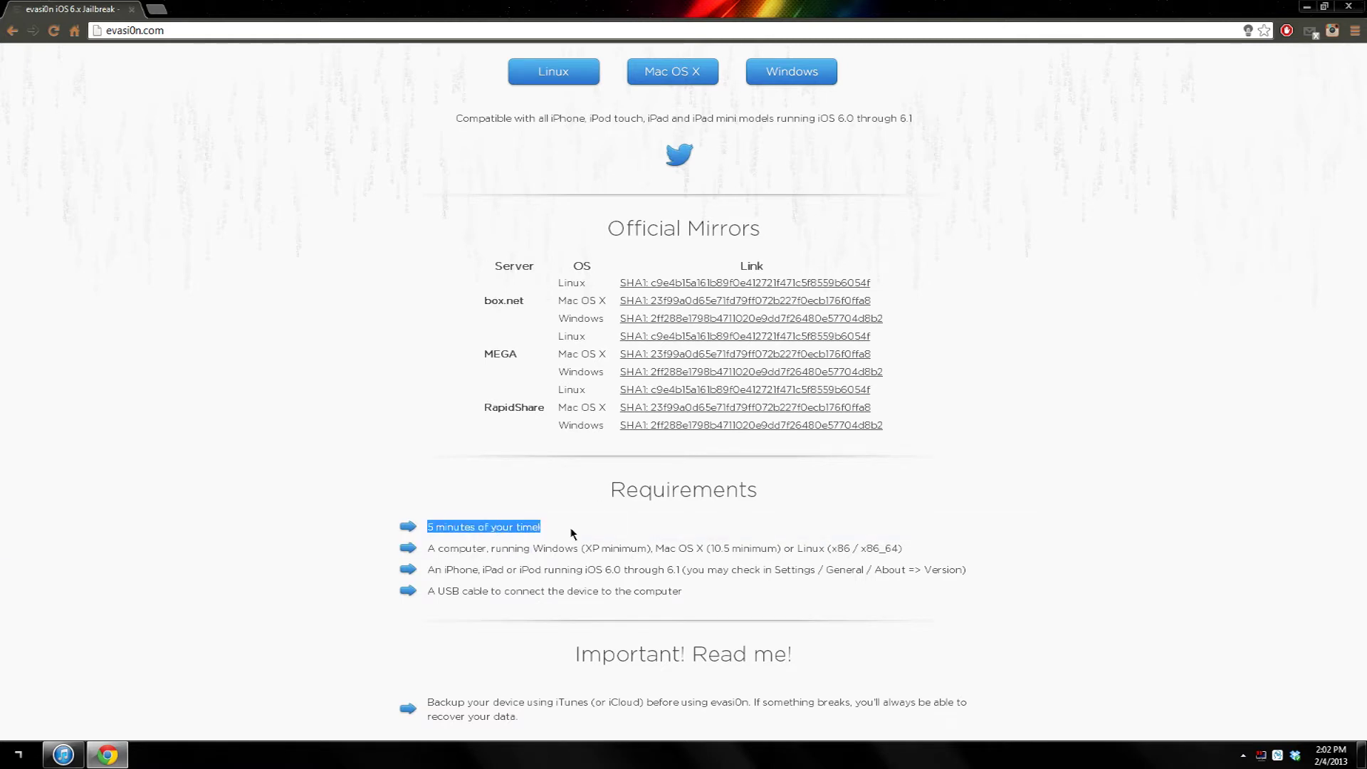
click(548, 540)
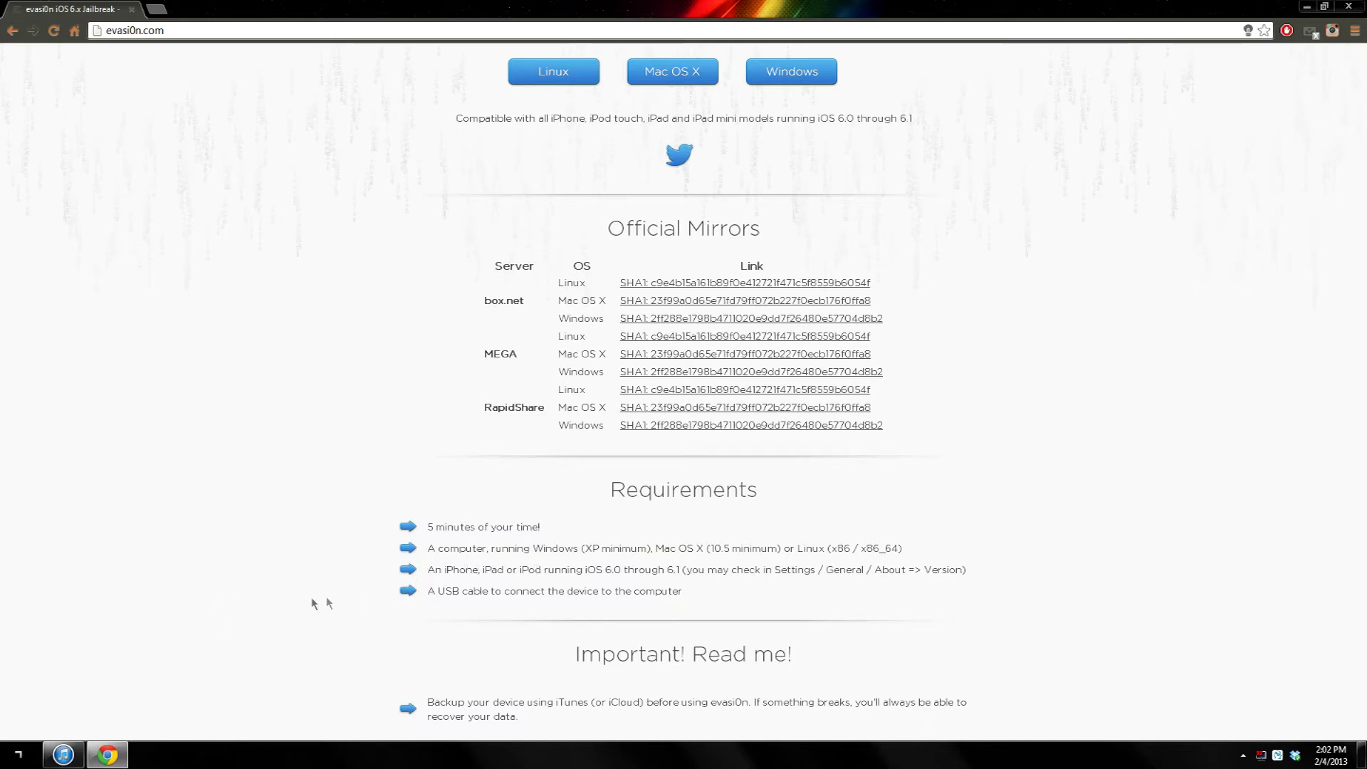
Step: Review the warnings: back up first, avoid iOS/iTunes tasks, stuck-process advice, OS X error note
scroll(305, 603, down, 2)
scroll(304, 602, down, 3)
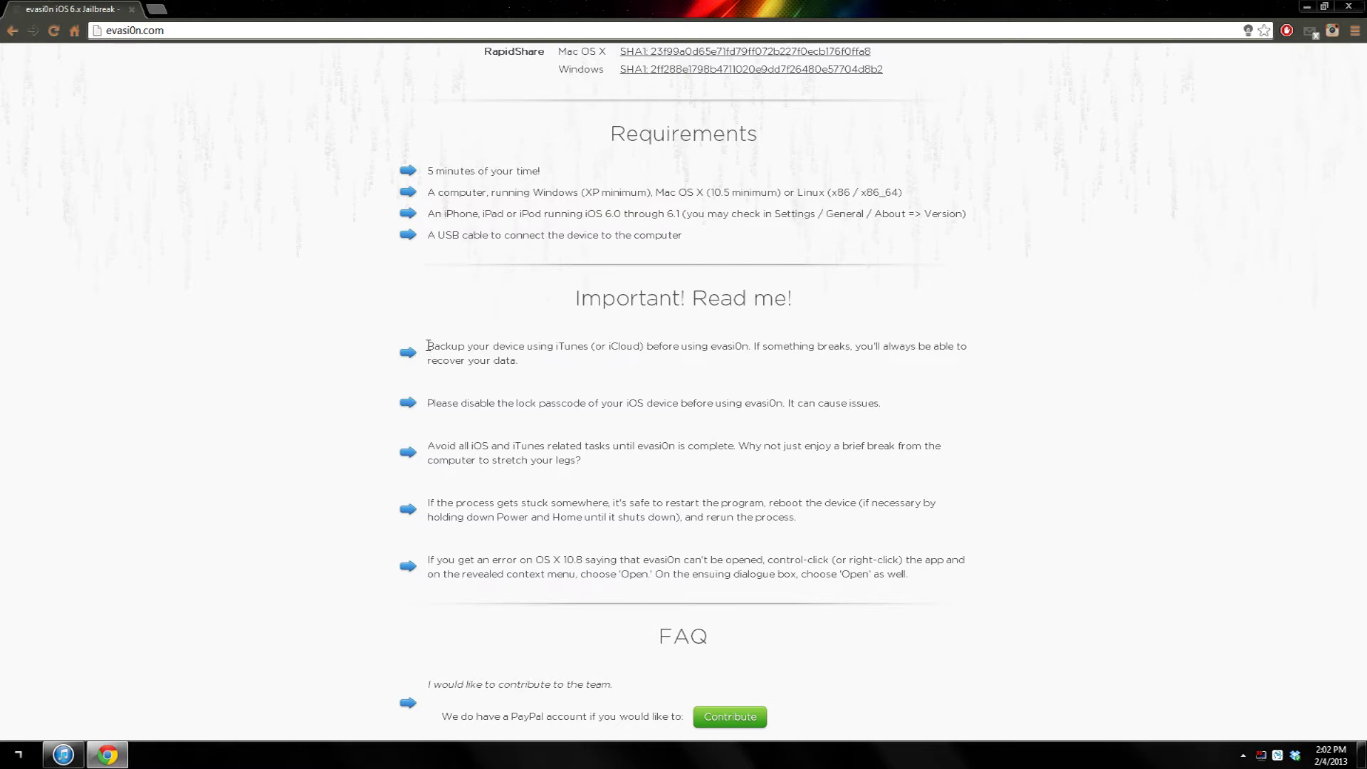
drag(428, 345, 589, 365)
click(584, 360)
drag(428, 445, 600, 465)
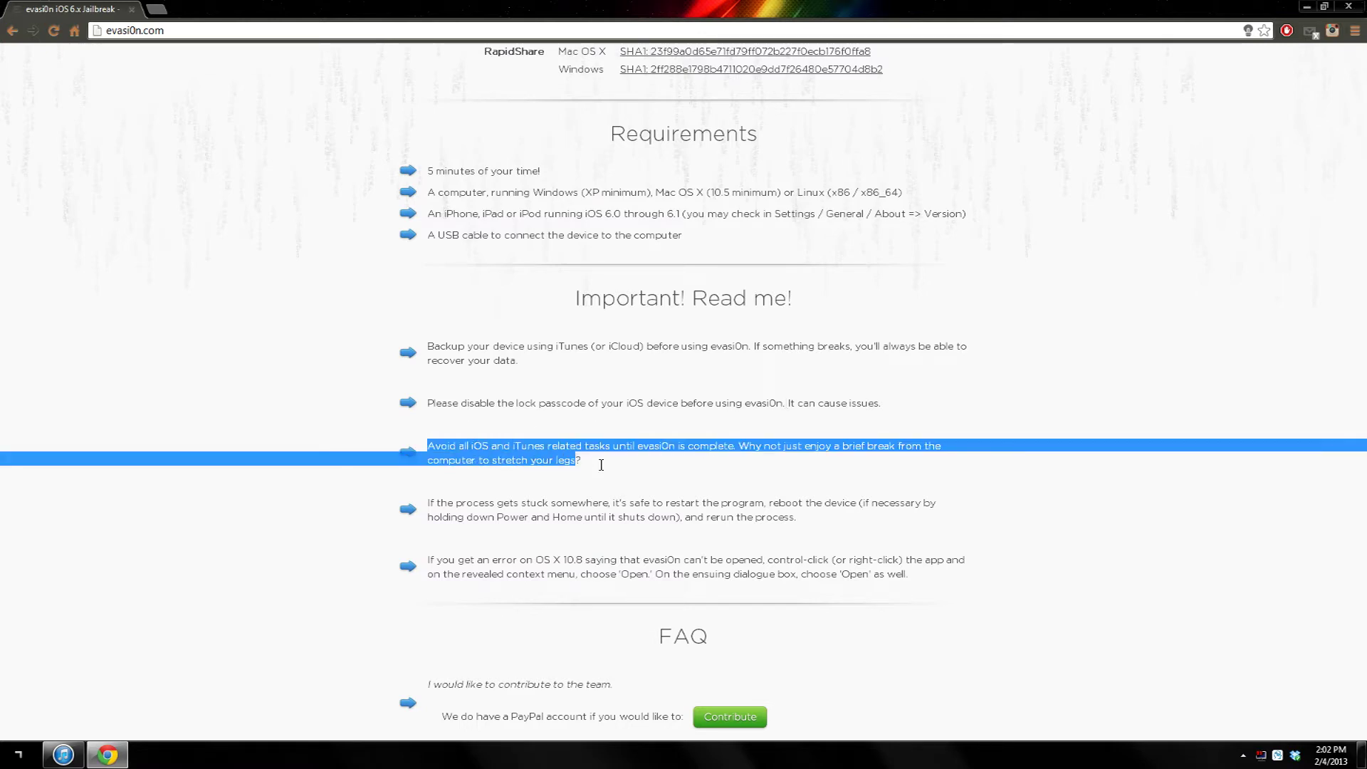
click(333, 447)
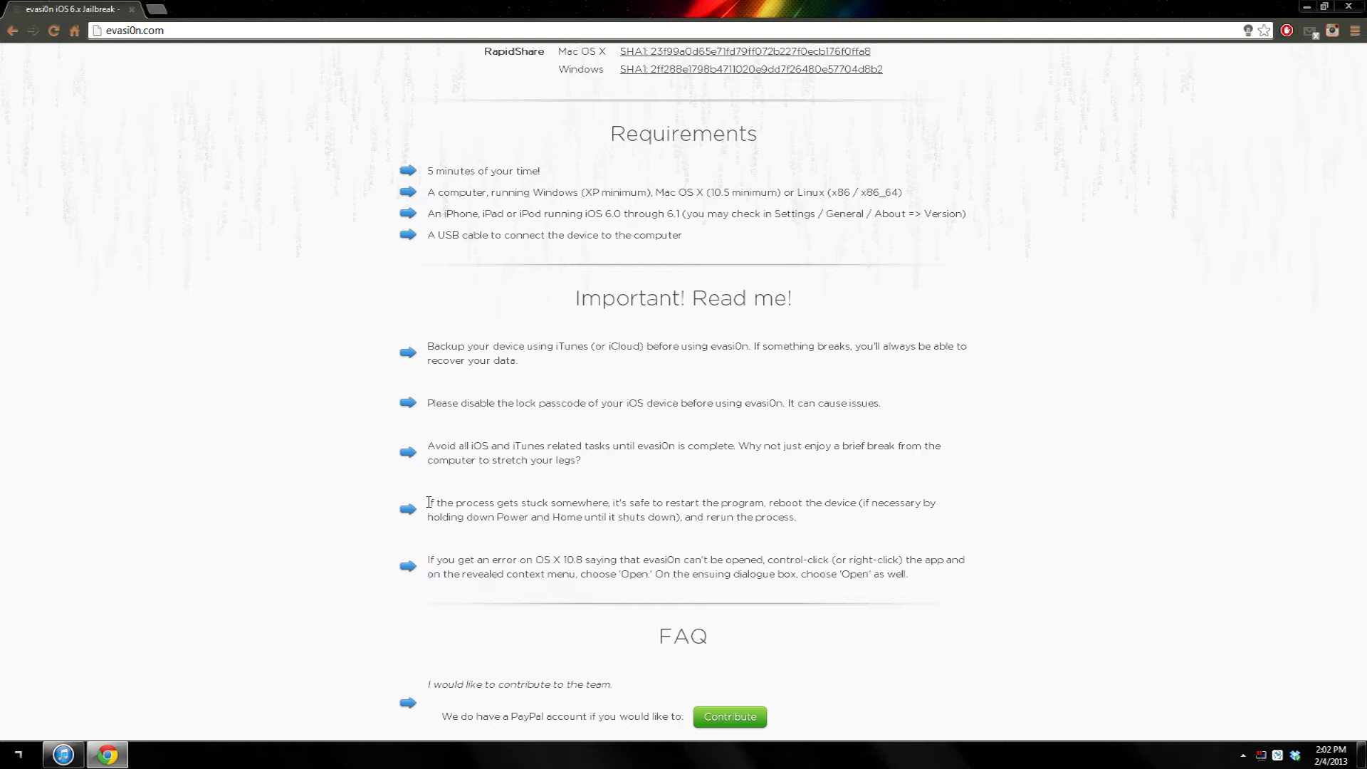
drag(428, 502, 815, 524)
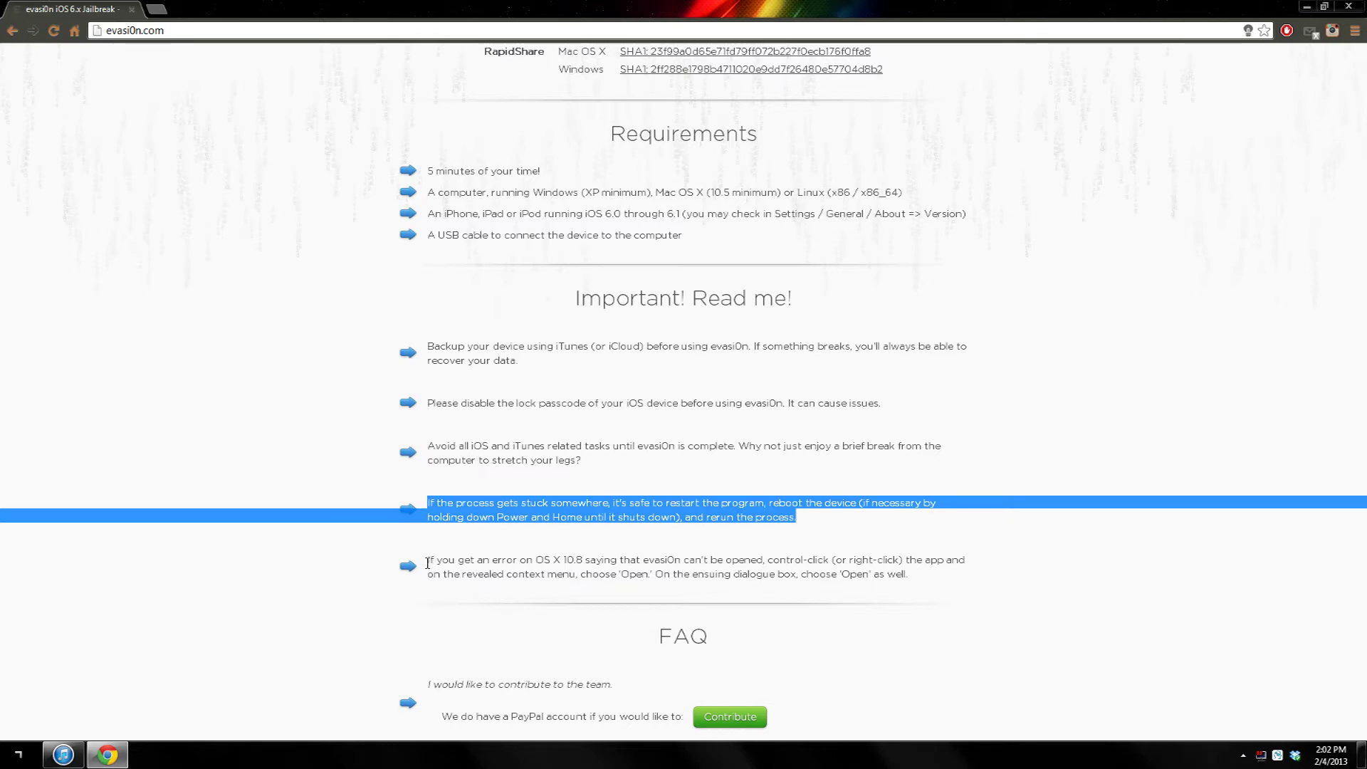
drag(570, 560, 504, 560)
click(519, 559)
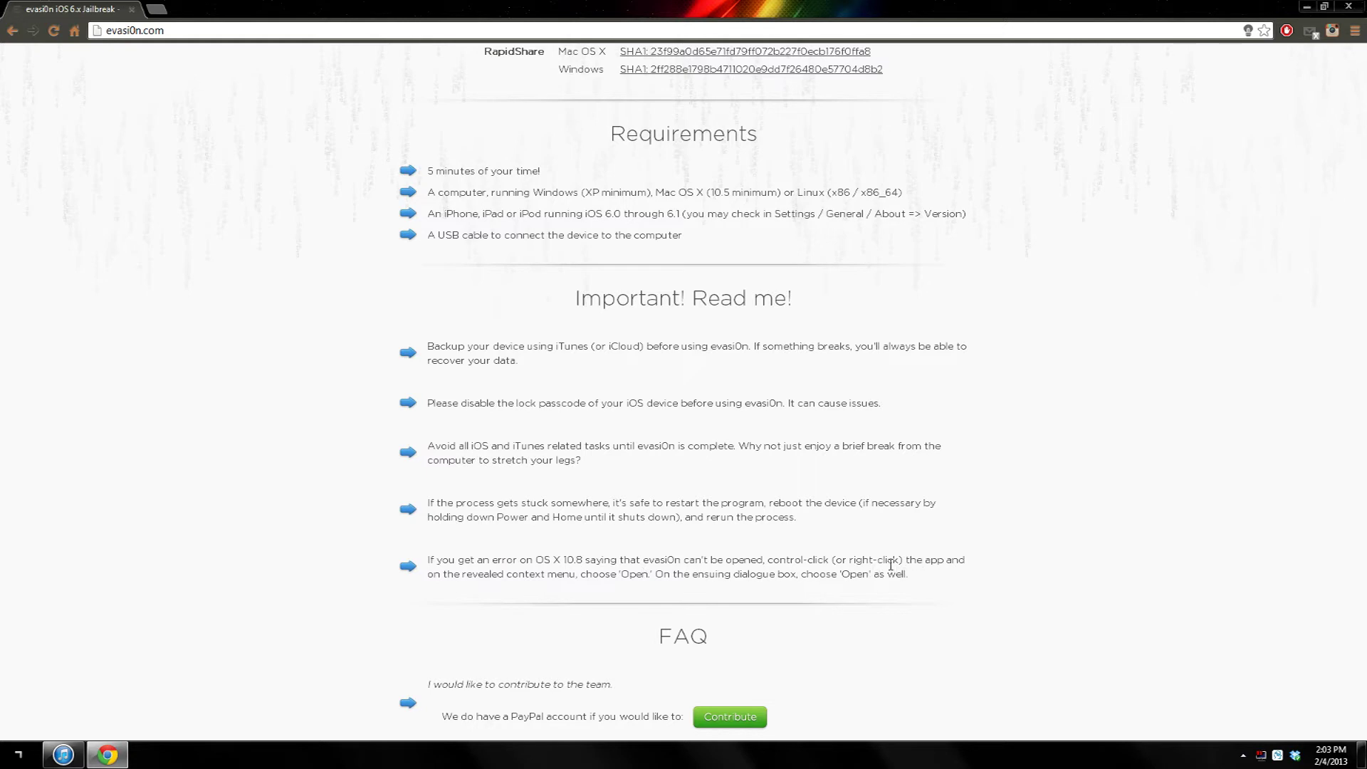
scroll(344, 588, up, 9)
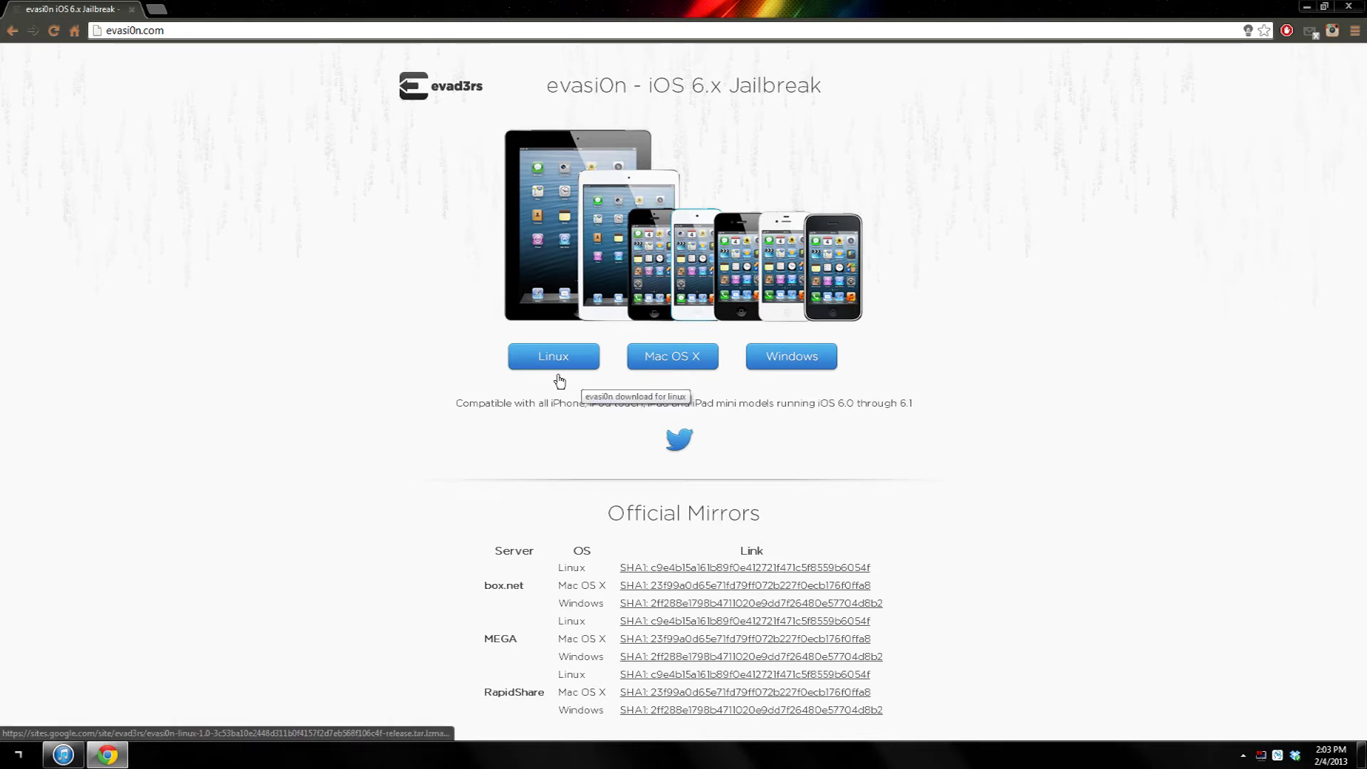
Step: Fetch the Windows evasi0n zip, cancel the running download, and close Chrome
click(812, 371)
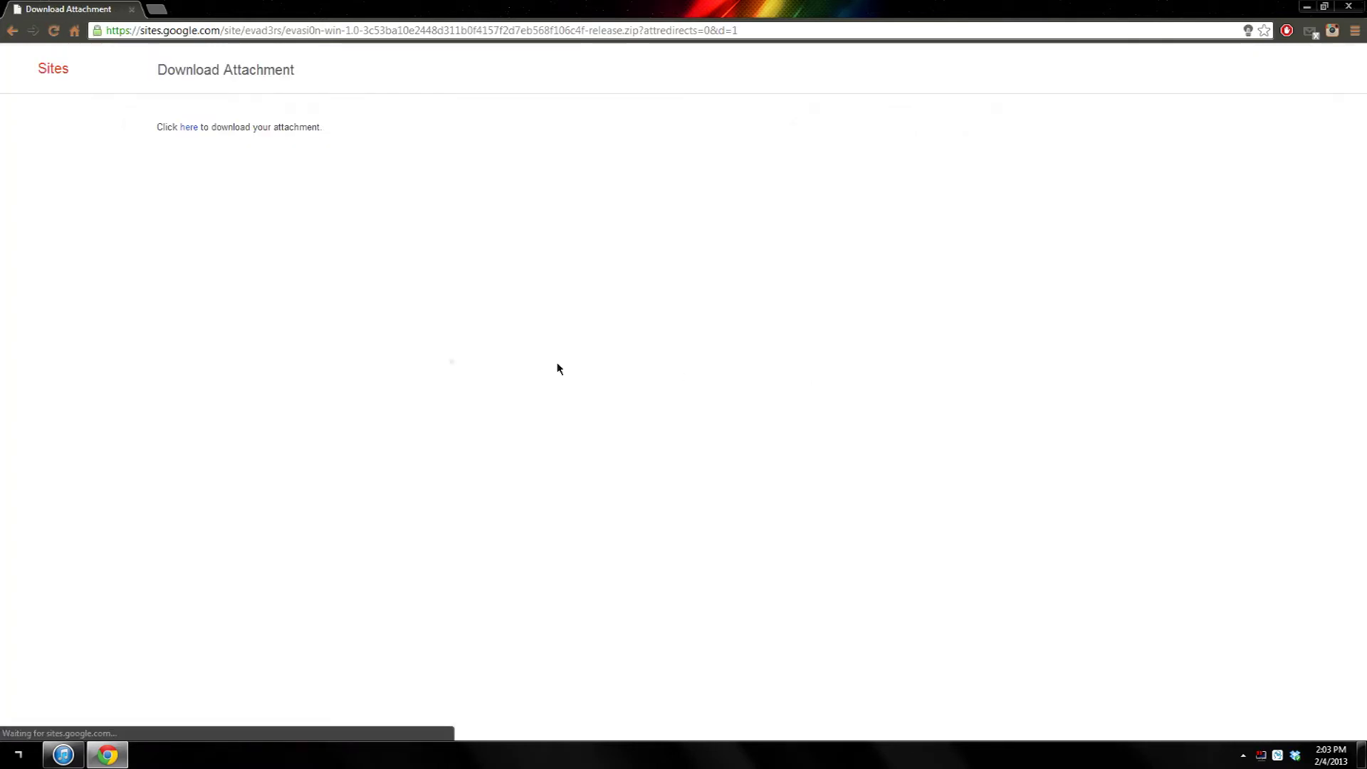
click(195, 138)
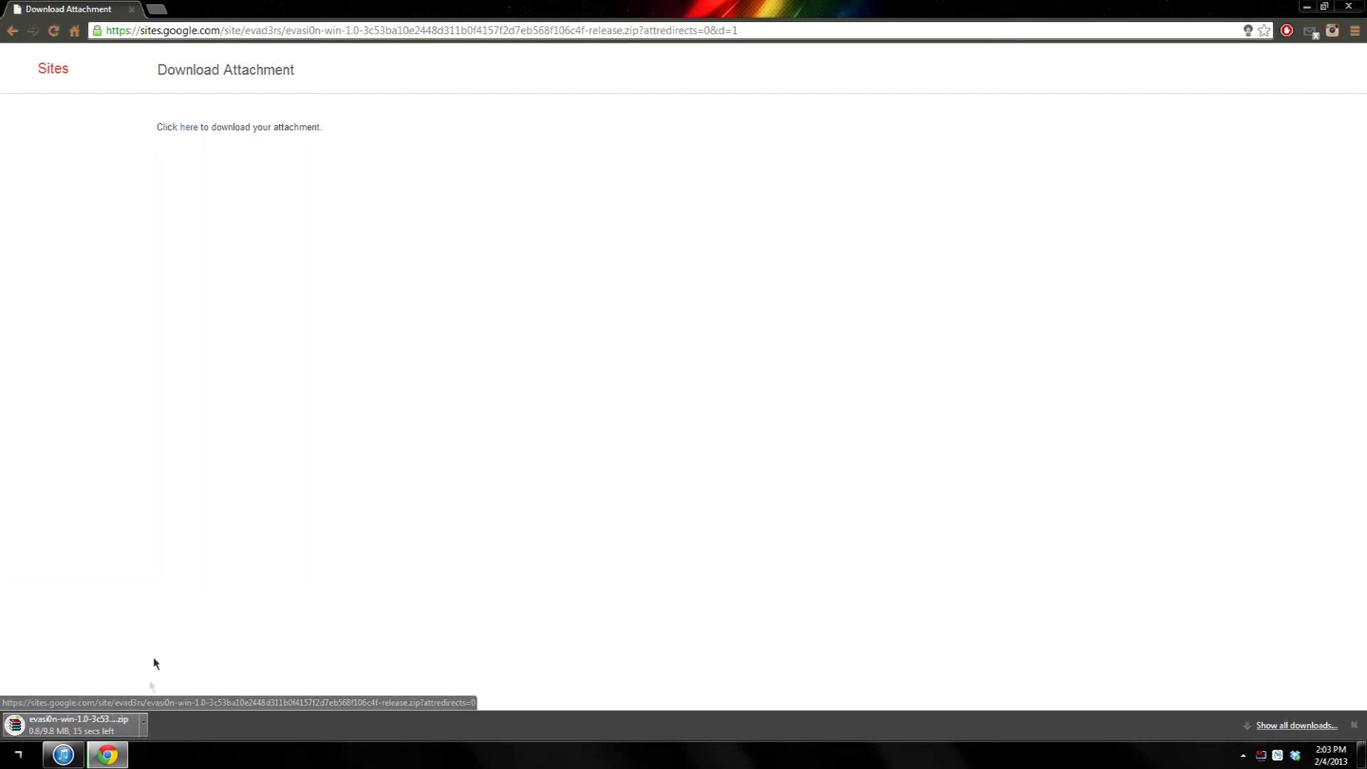
click(143, 724)
click(171, 701)
click(1349, 6)
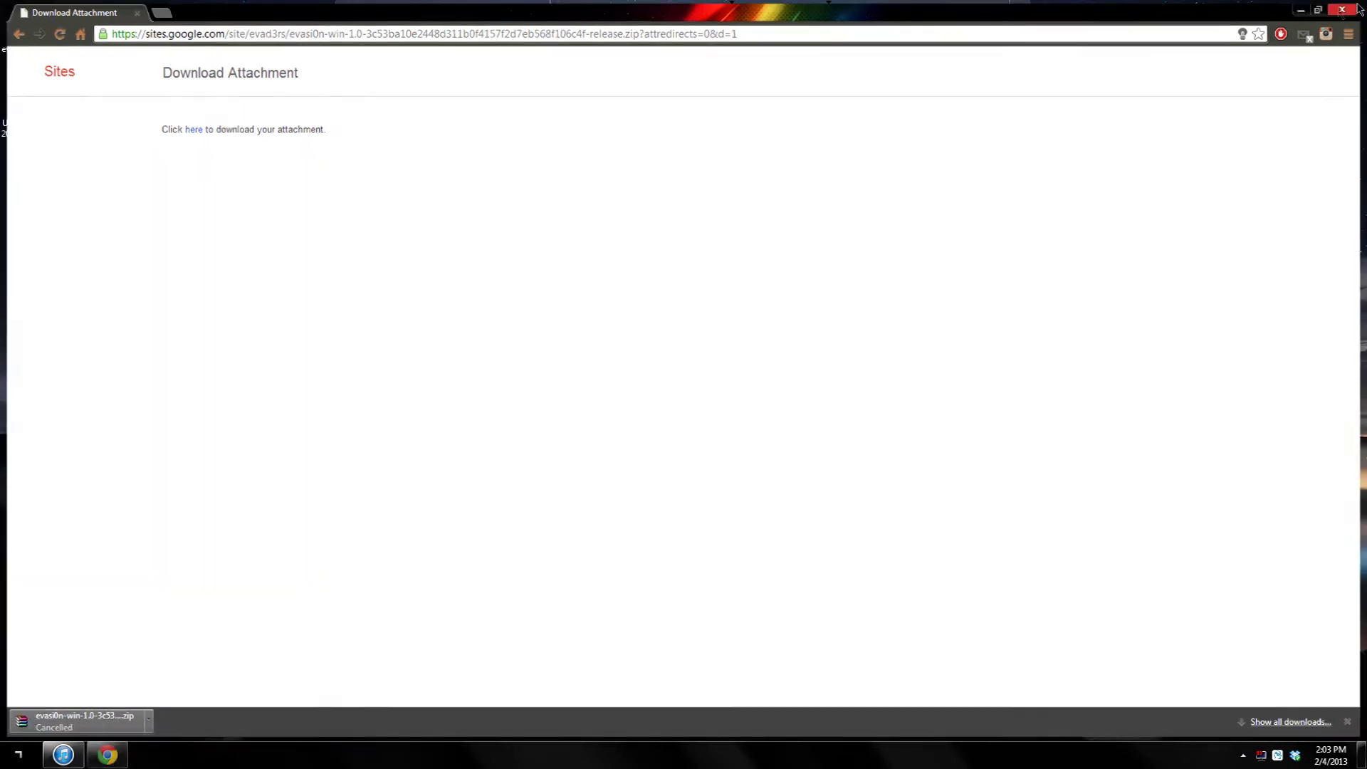
right_click(35, 35)
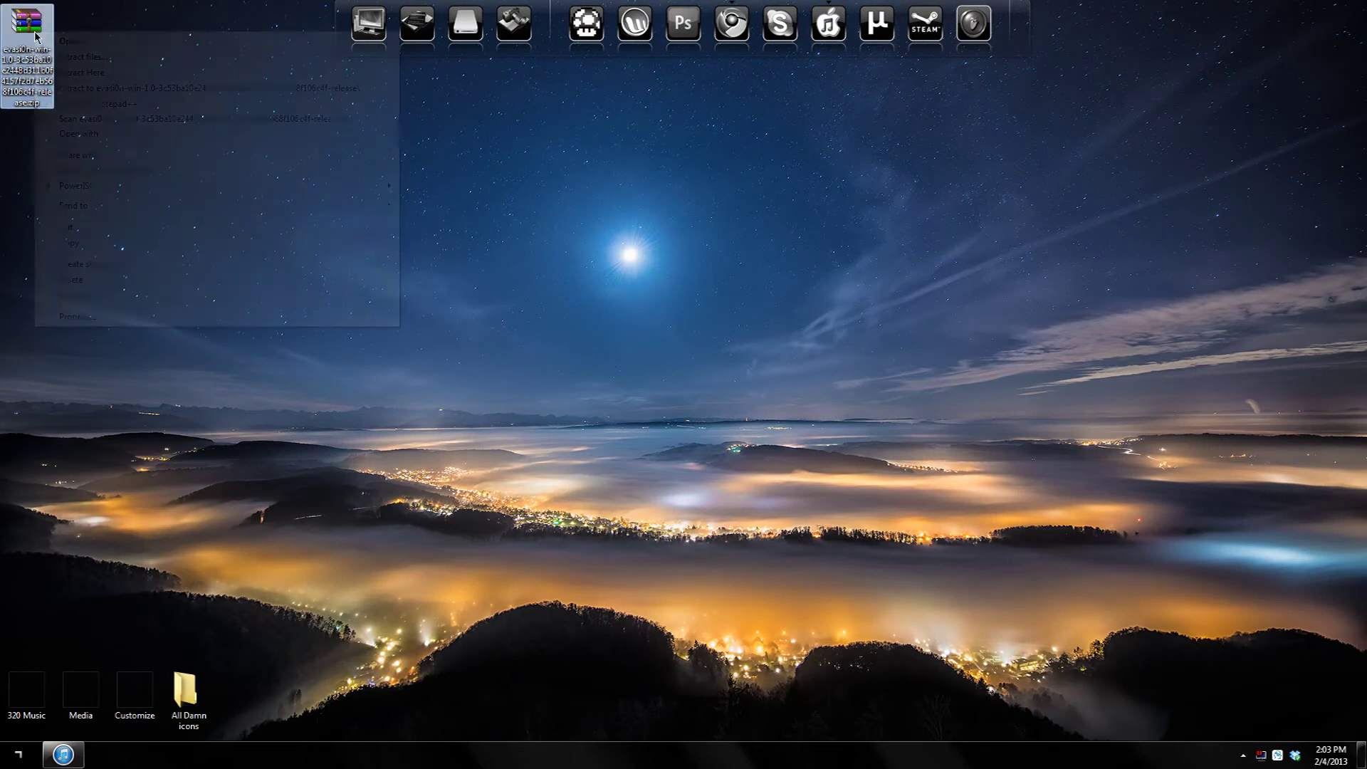
Step: Extract the evasi0n zip onto the desktop and permanently delete the archive
click(76, 72)
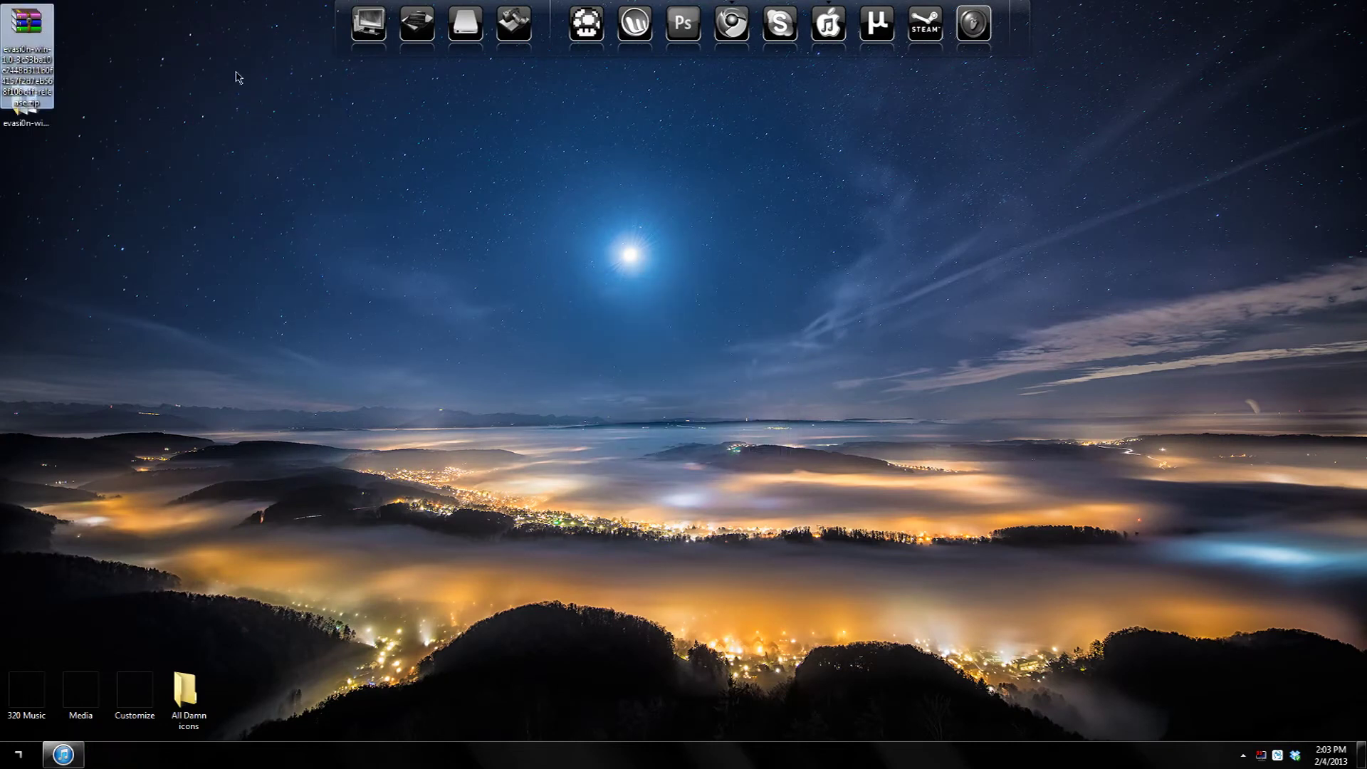
key(shift+Delete)
key(Return)
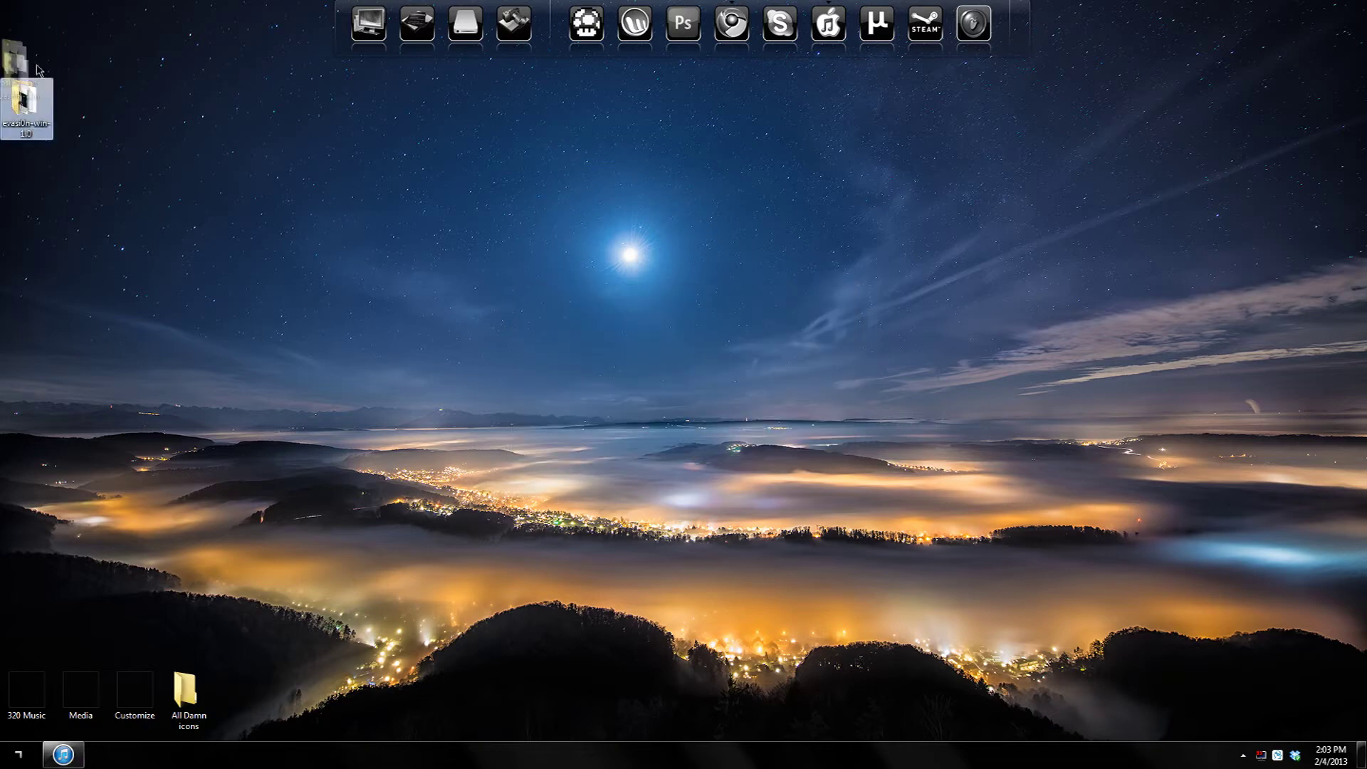
Step: Open the evasi0n-win-1.0 folder, select evasi0n.exe, and bring iTunes forward
drag(43, 107, 41, 46)
double_click(40, 46)
drag(516, 356, 420, 196)
click(432, 339)
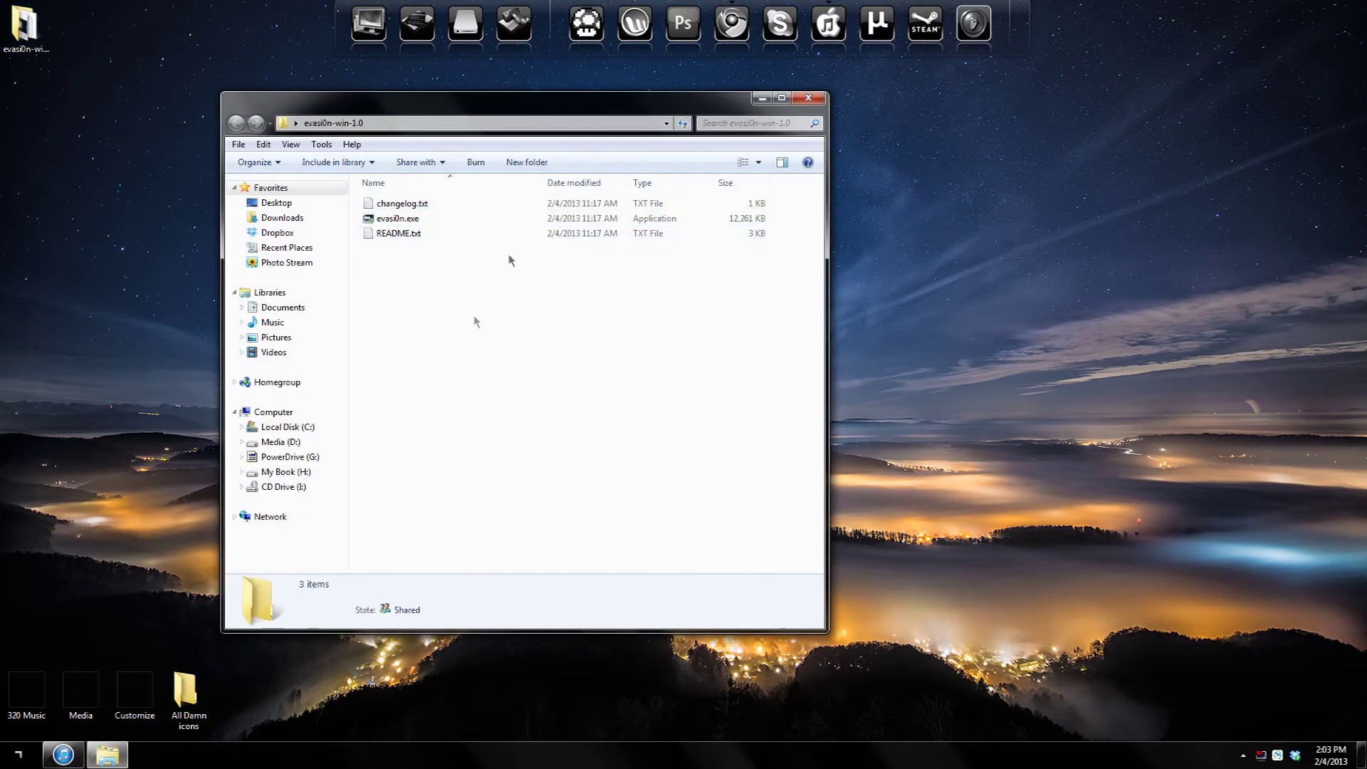
click(415, 220)
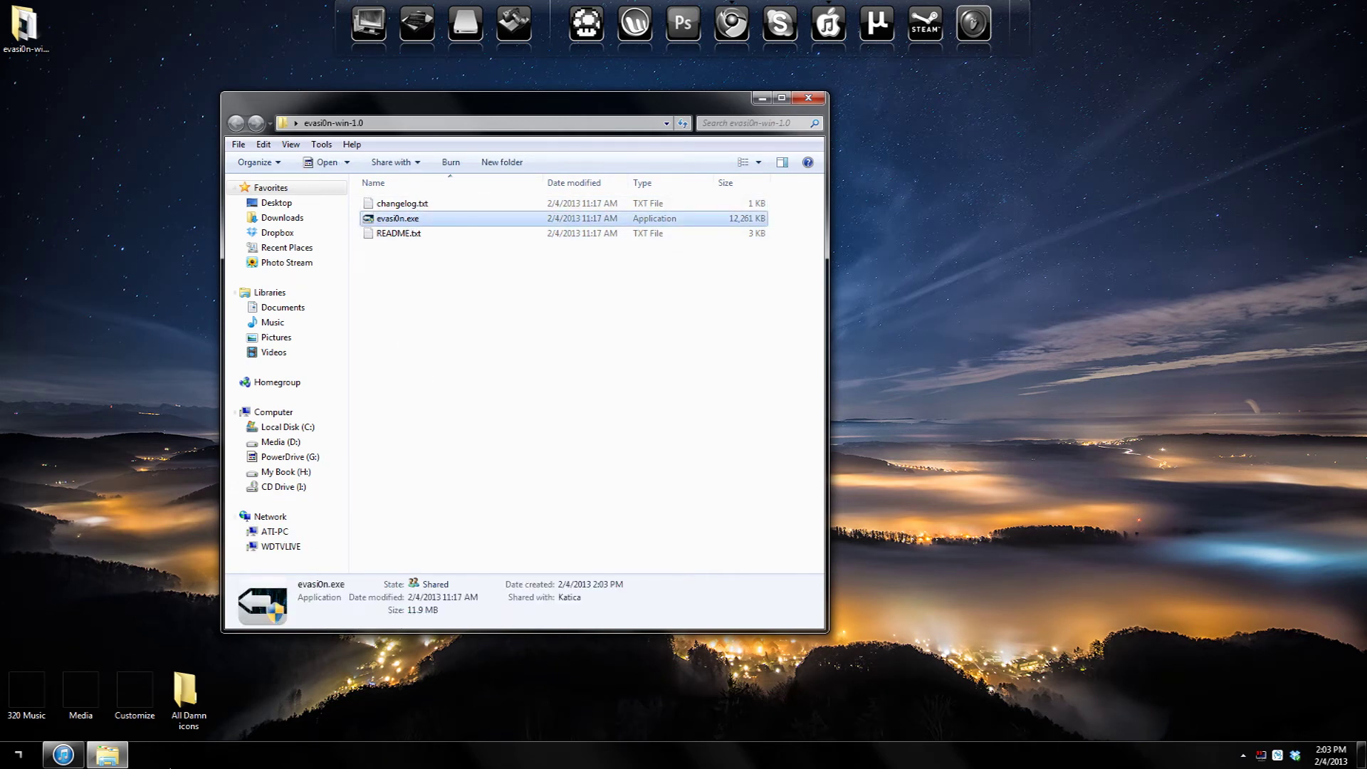
click(63, 754)
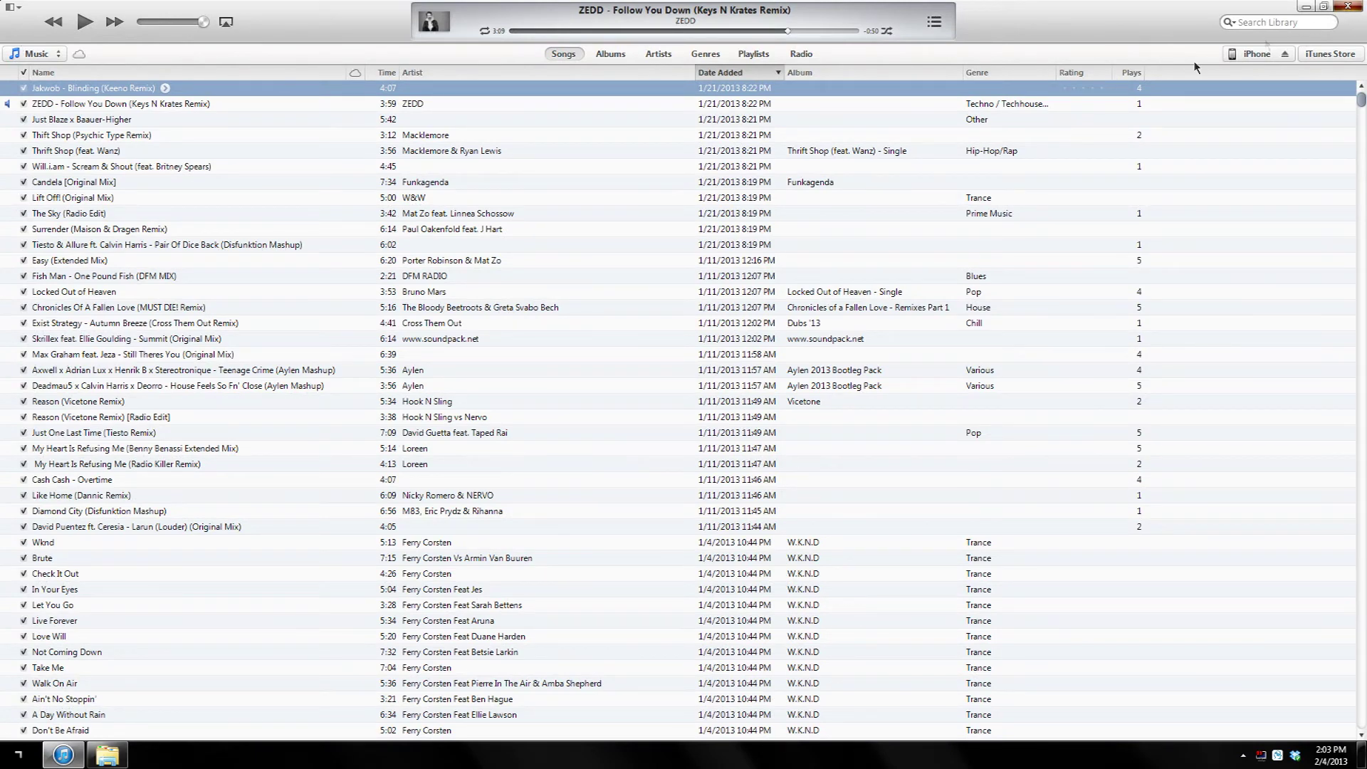
Step: Quit iTunes before running the jailbreak
key(alt+F4)
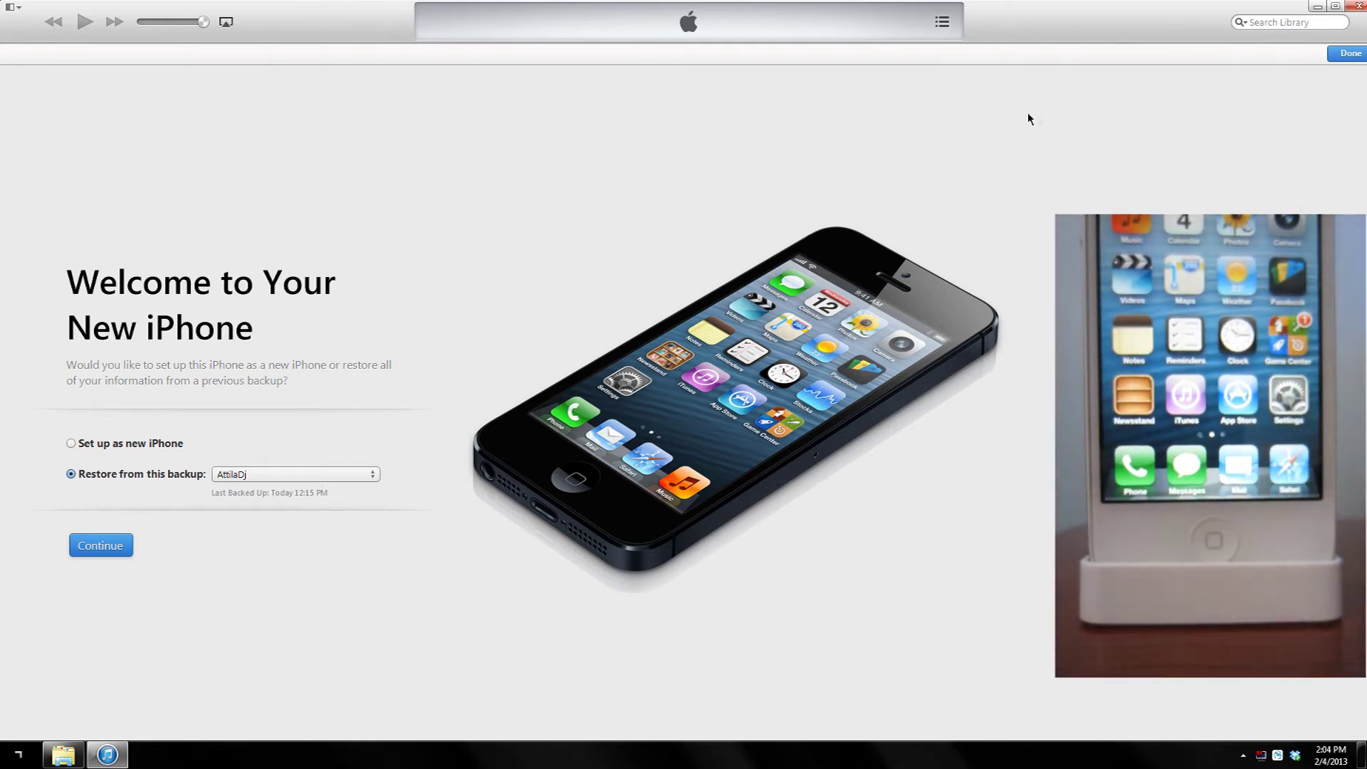
click(1358, 6)
Step: Run evasi0n.exe from the evasi0n-win-1.0 folder in Explorer
click(514, 359)
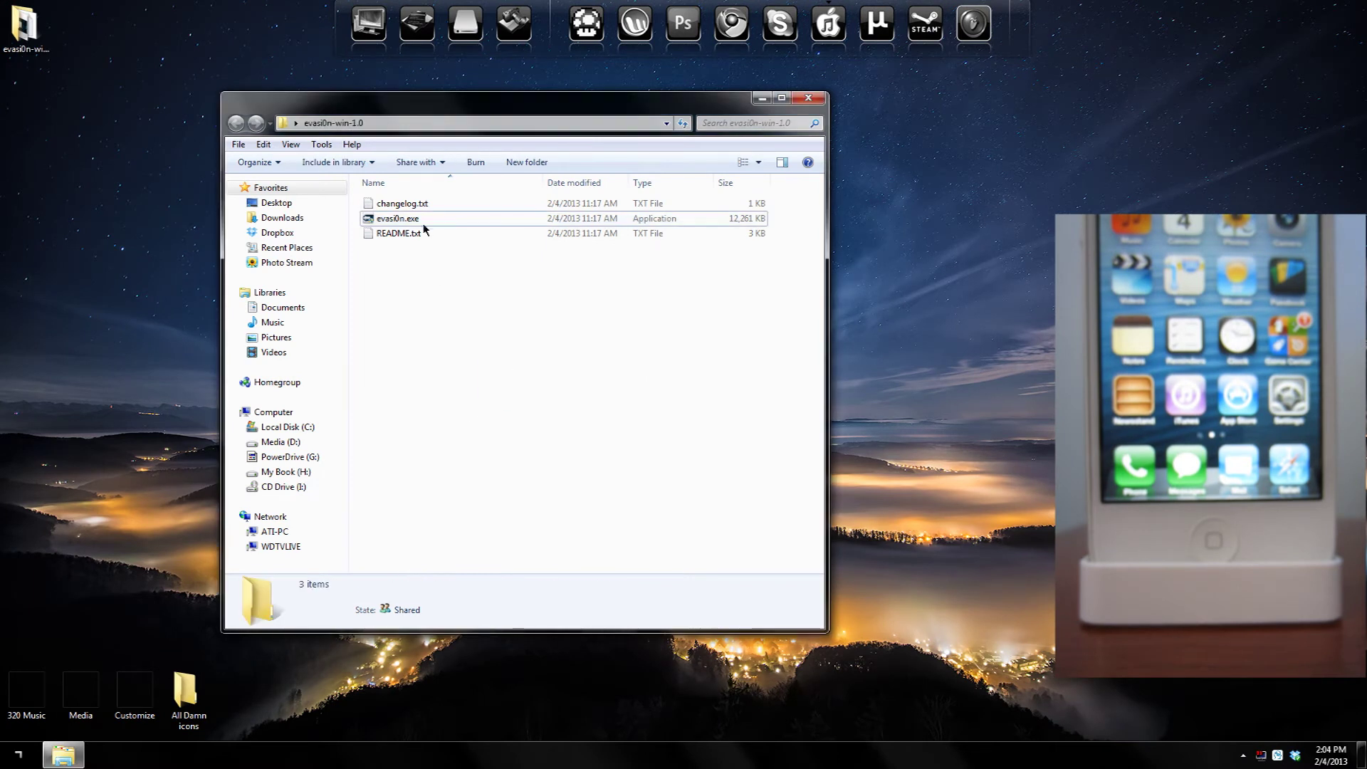
click(426, 224)
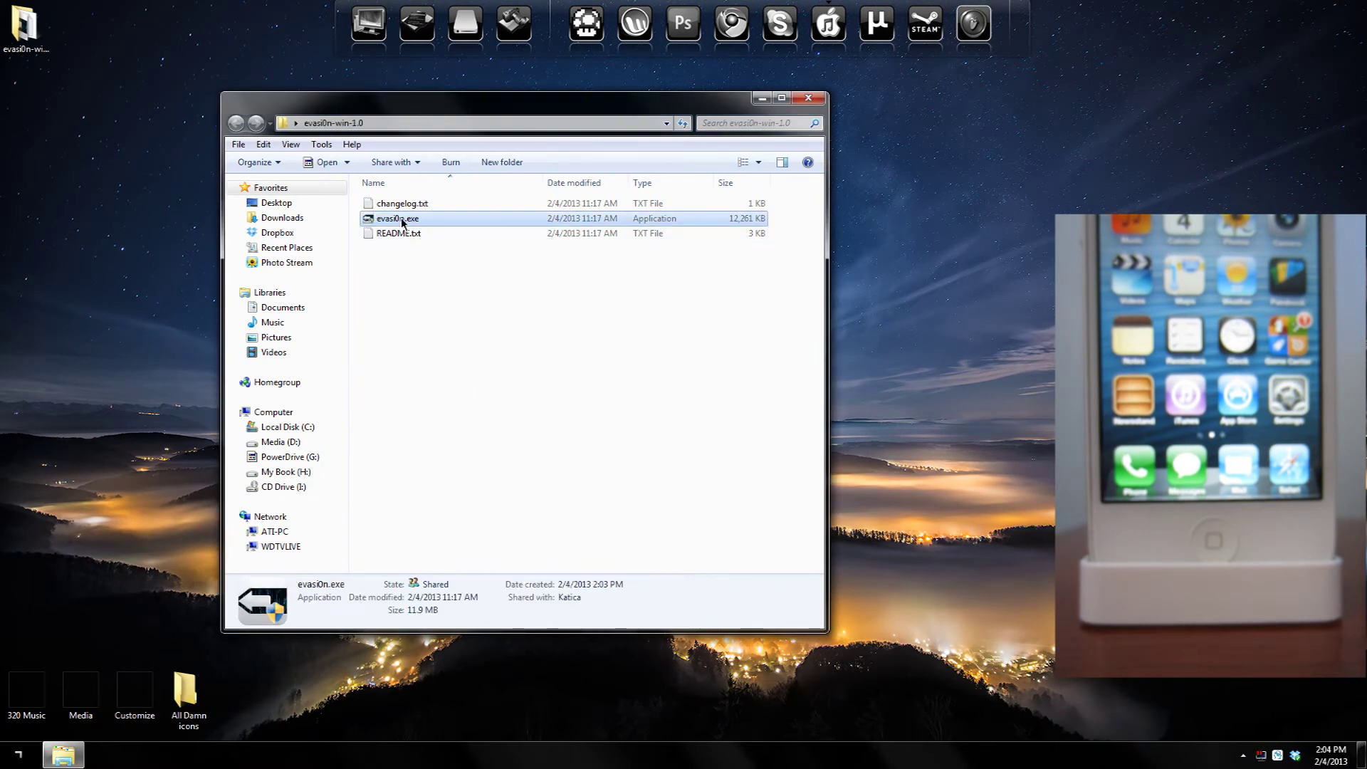
double_click(402, 223)
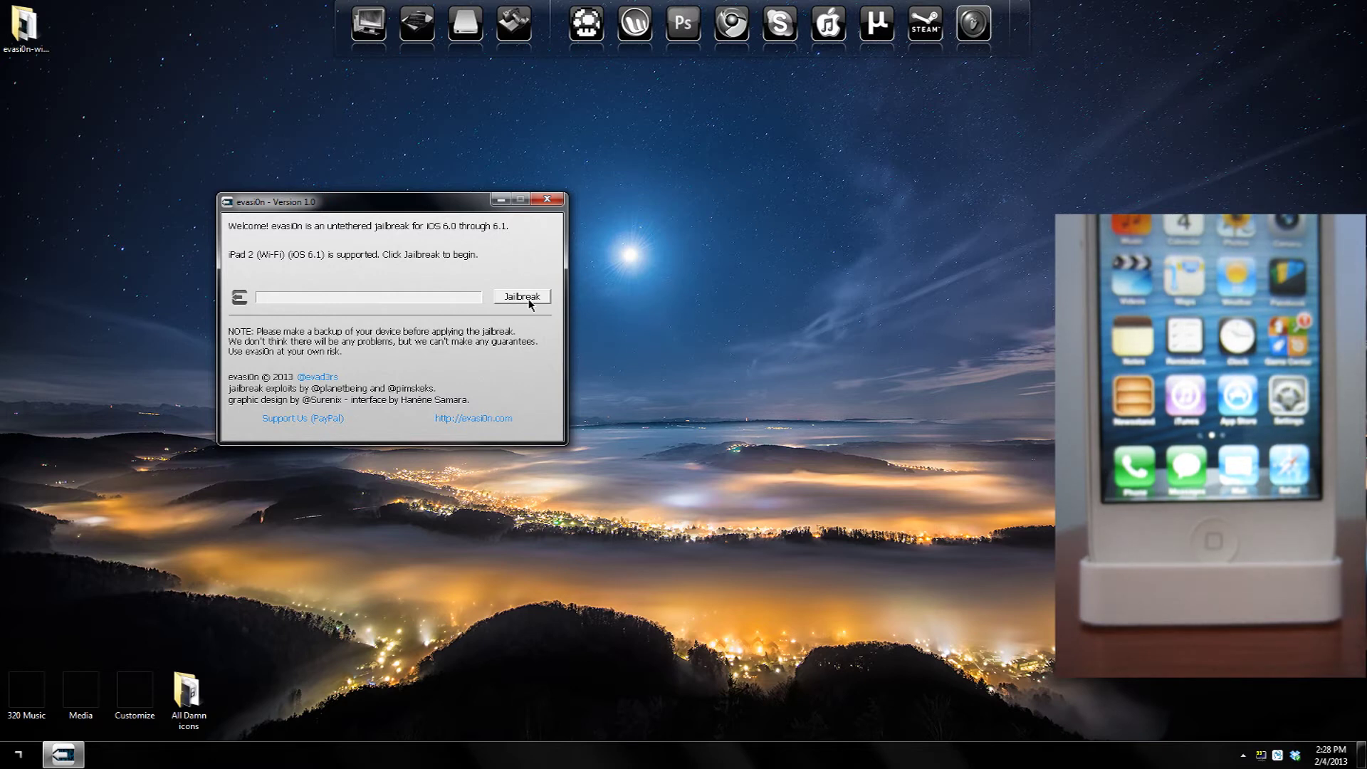
Step: Start the evasi0n jailbreak on the connected iOS 6.1 iPad
click(528, 299)
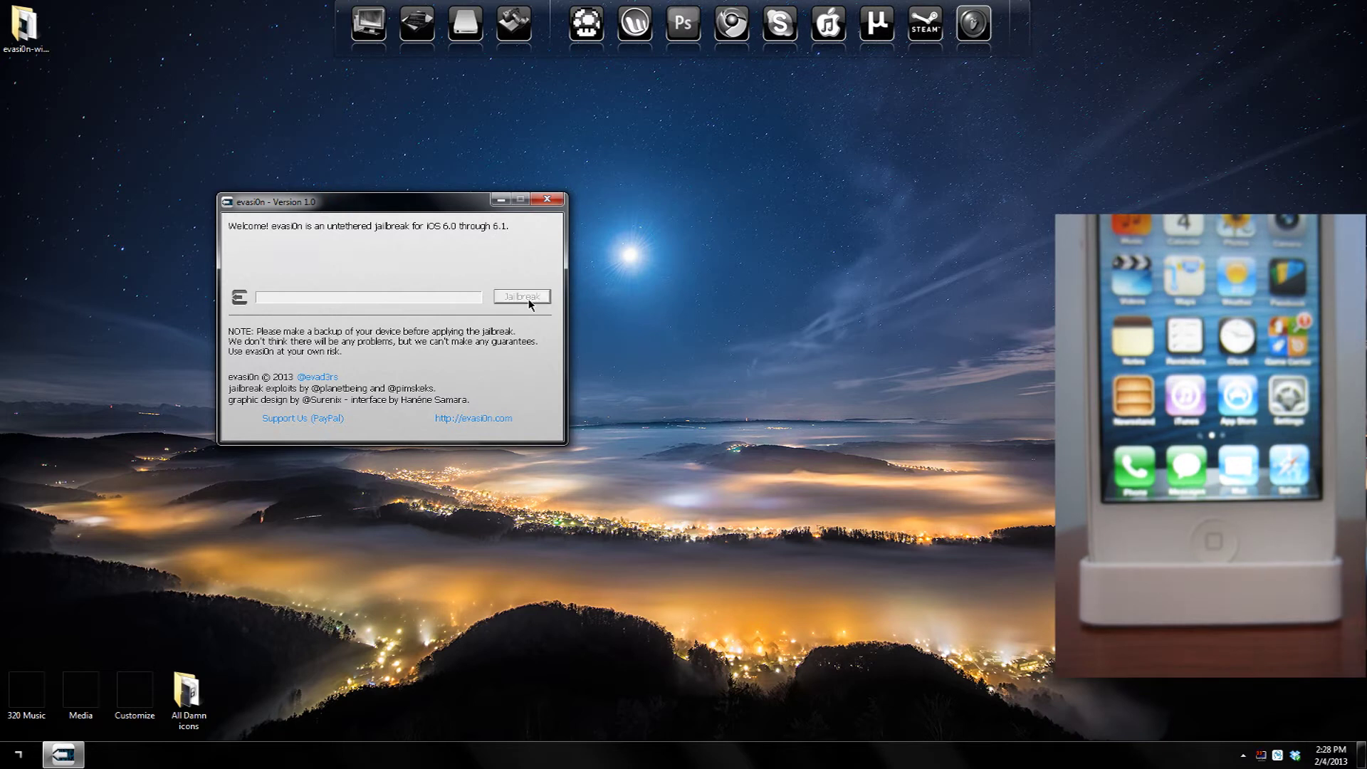